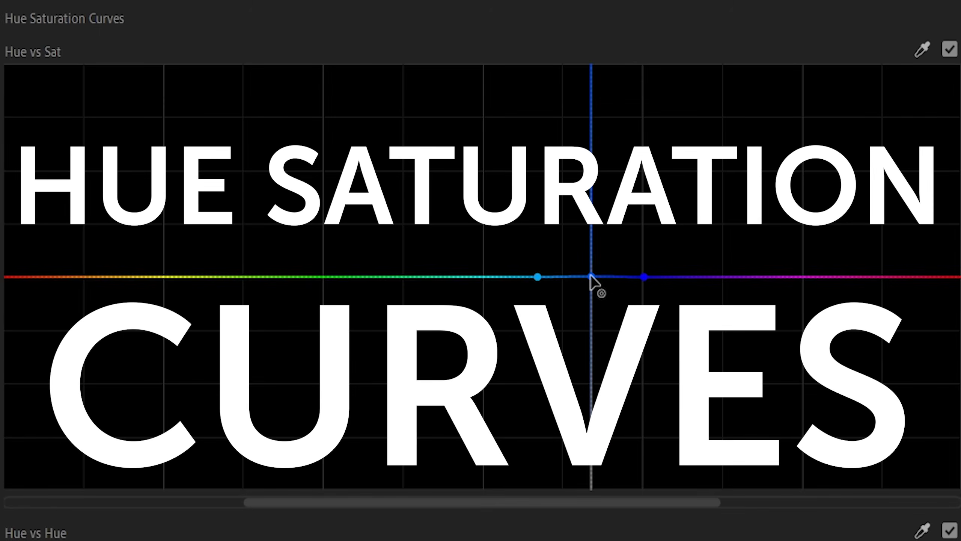
- Show the Palme Barselona 01 palm-tree clip in the Source and Program monitors of the Editing workspace
{"action": "left_click_drag", "start_coordinate": [591, 277], "coordinate": [593, 148]}
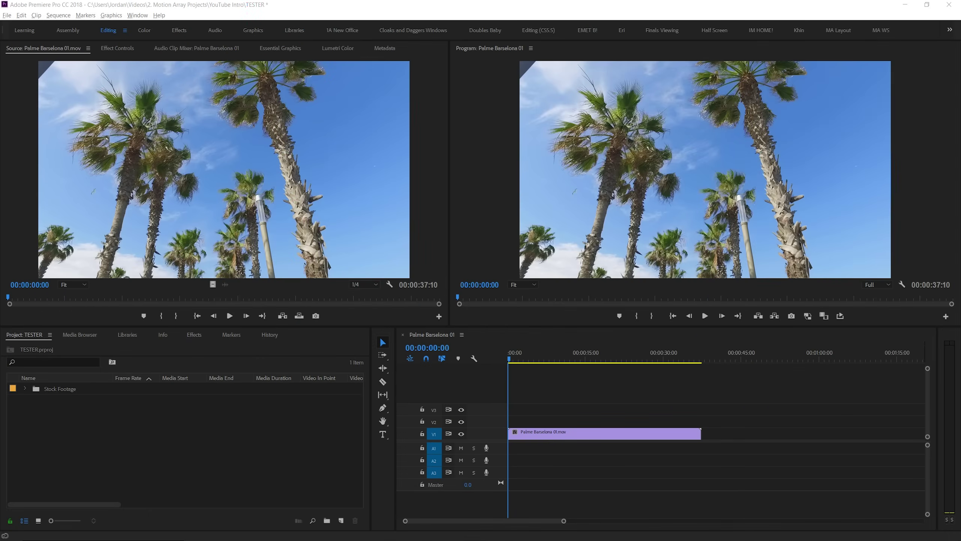
- Open Lumetri Color for the clip and expand the Hue Saturation Curves section
{"action": "left_click", "coordinate": [325, 51]}
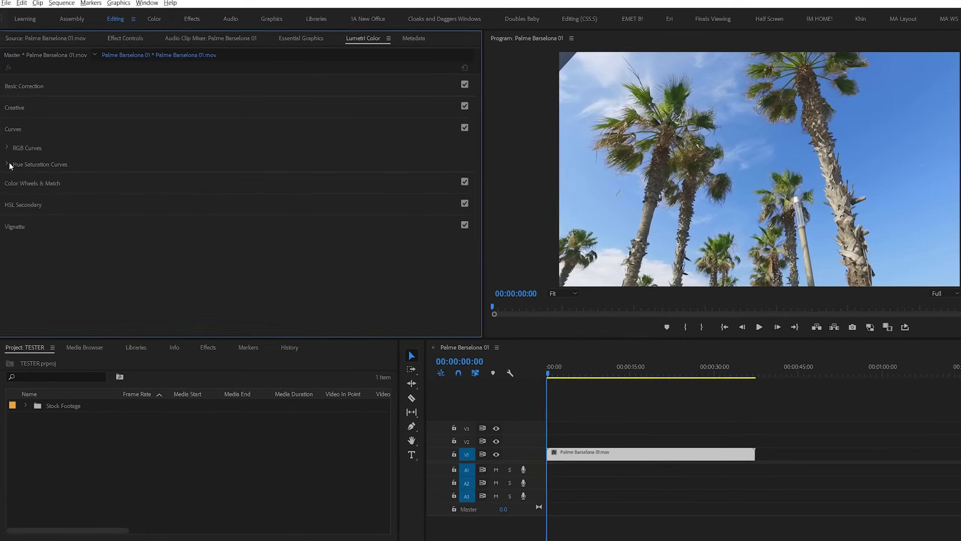
{"action": "left_click", "coordinate": [14, 170]}
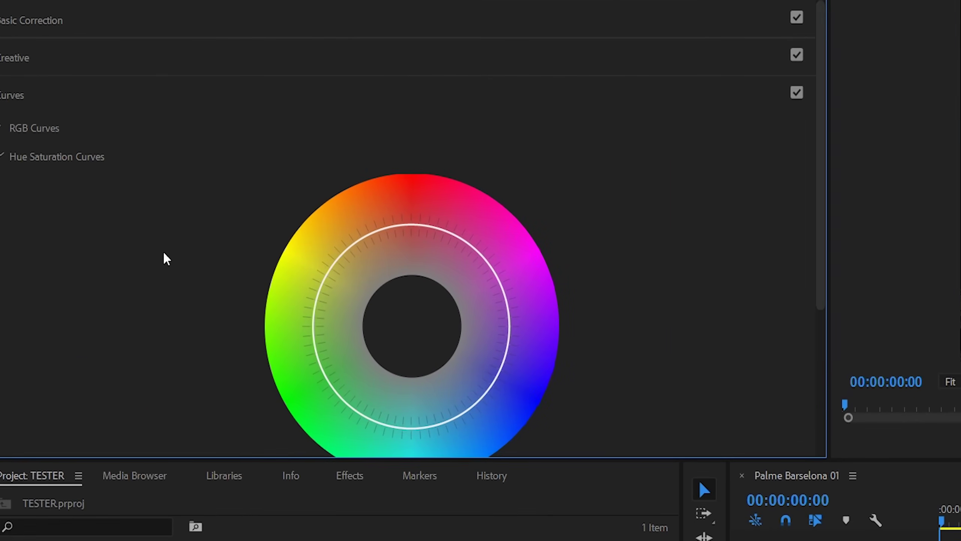
{"action": "scroll", "coordinate": [211, 270], "scroll_direction": "down", "scroll_amount": 1}
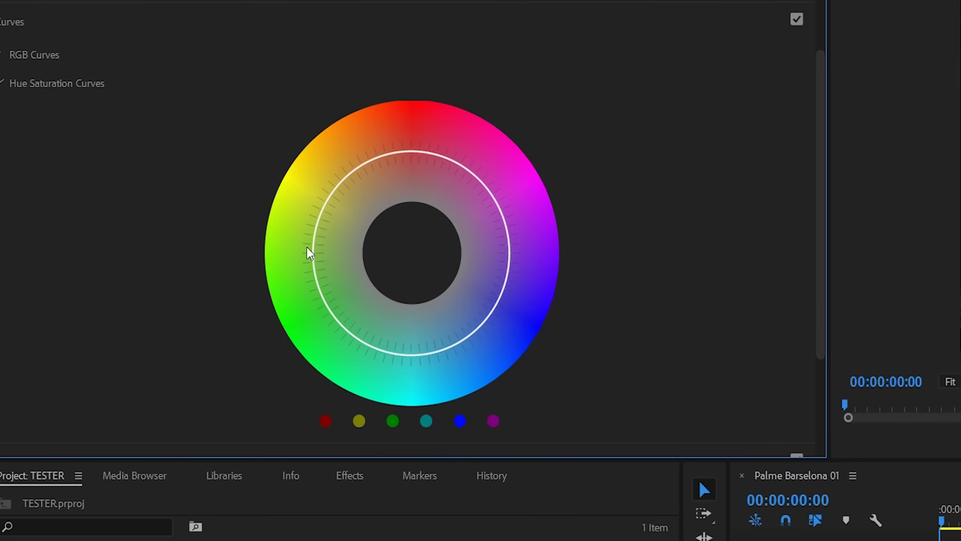
- Add two points on the hue ring and drag the blue point outward to saturate the sky
{"action": "left_click", "coordinate": [407, 354]}
{"action": "left_click", "coordinate": [499, 298]}
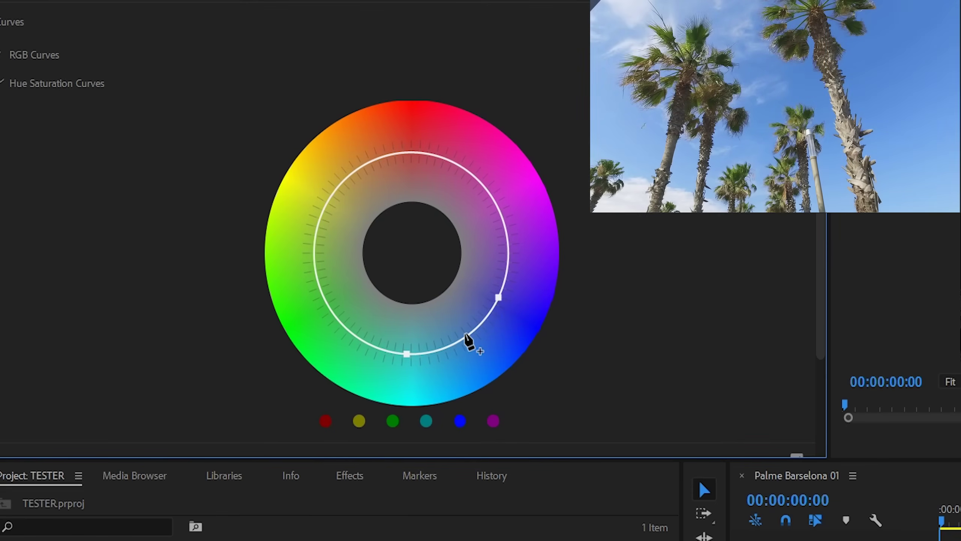
{"action": "left_click_drag", "start_coordinate": [470, 340], "coordinate": [550, 344]}
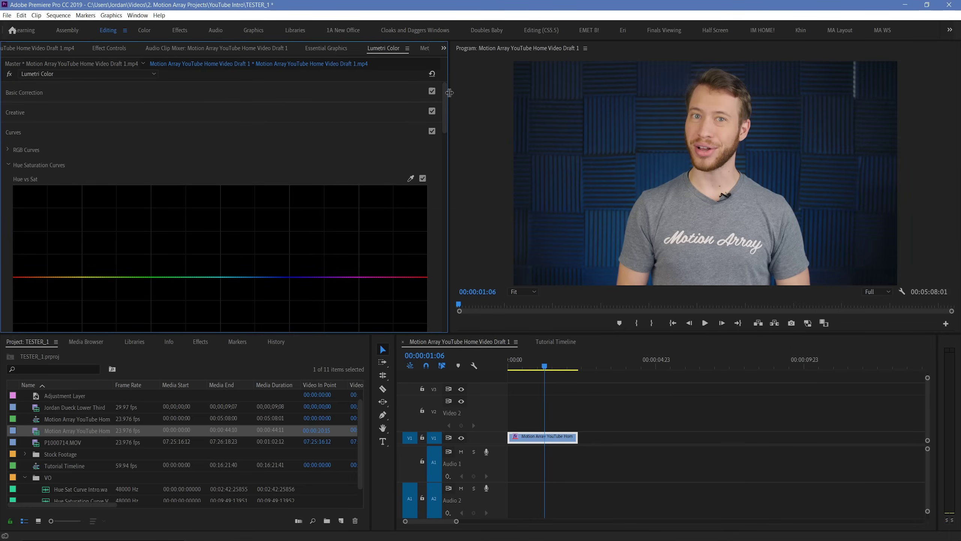
- Select the Motion Array presenter clip and scroll Lumetri Color until the flat Hue vs Sat graph shows
{"action": "left_click_drag", "start_coordinate": [447, 93], "coordinate": [445, 108]}
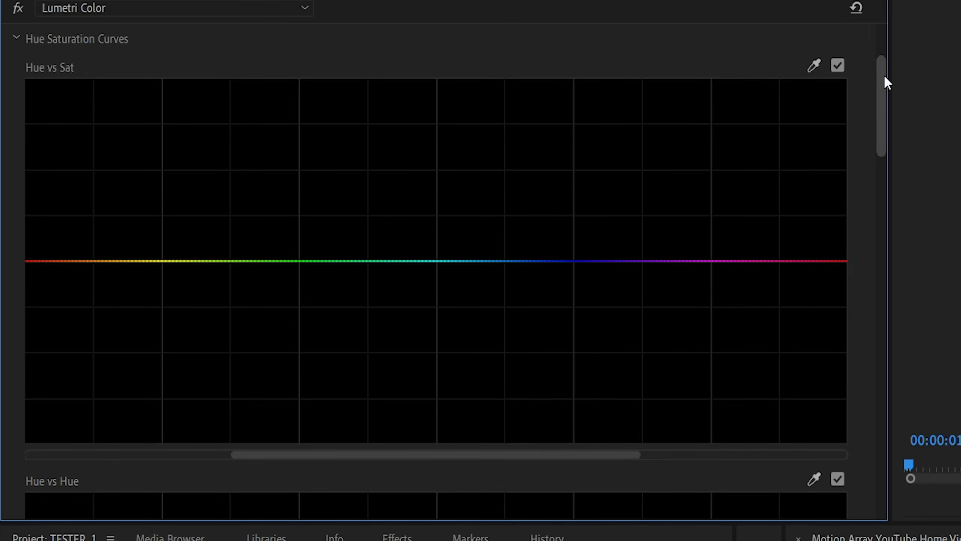
{"action": "left_click_drag", "start_coordinate": [885, 77], "coordinate": [856, 72]}
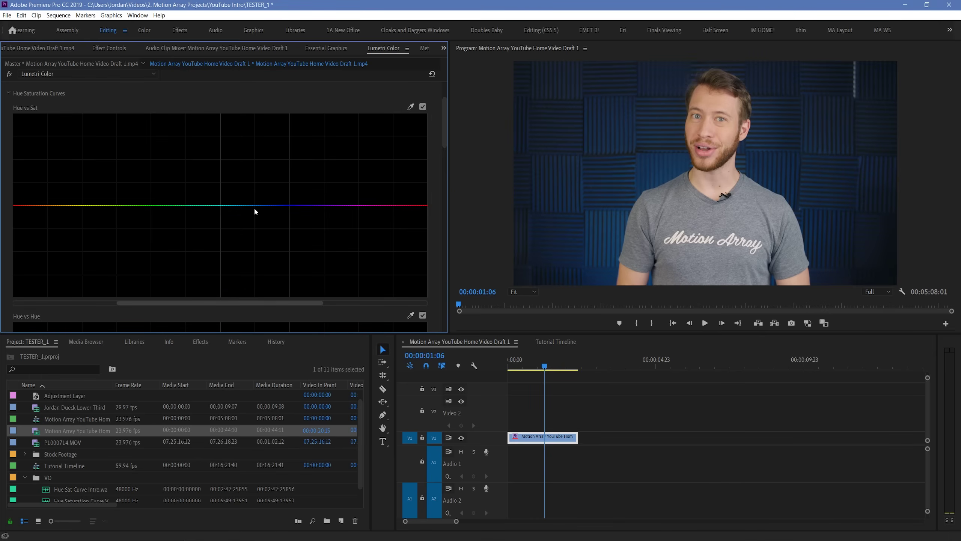
{"action": "left_click_drag", "start_coordinate": [291, 205], "coordinate": [290, 297]}
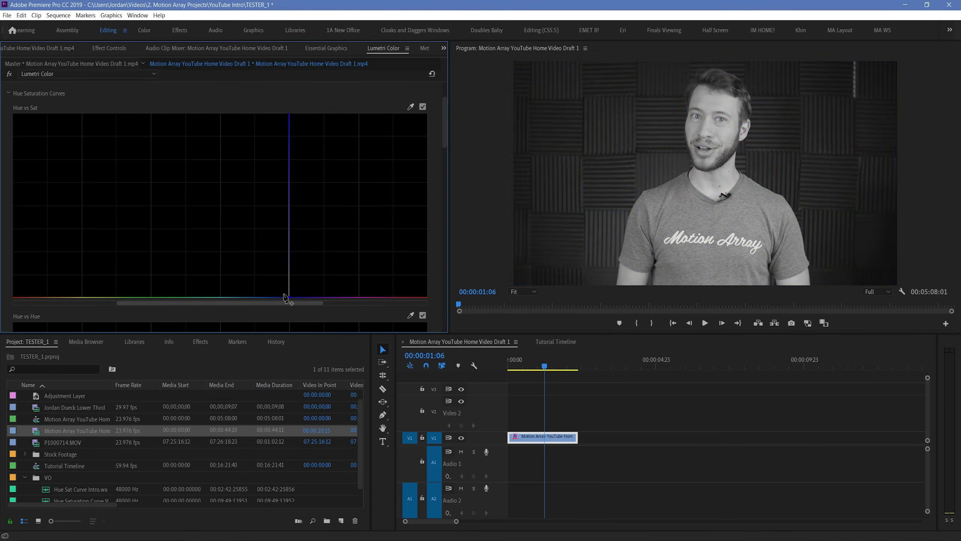
{"action": "double_click", "coordinate": [269, 198]}
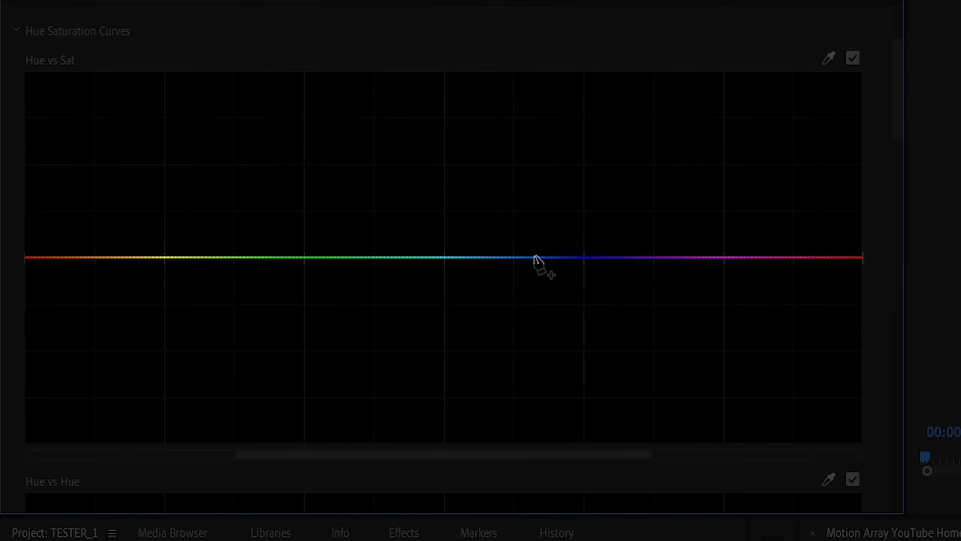
{"action": "left_click", "coordinate": [534, 257]}
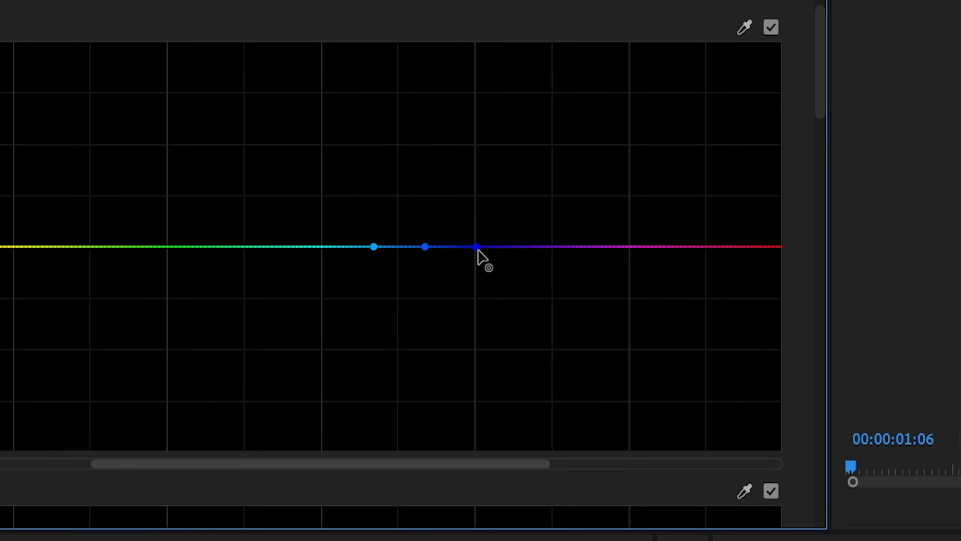
- Shape the Hue vs Sat curve into a bell-shaped peak at blue to saturate the presenter's backdrop
{"action": "left_click_drag", "start_coordinate": [425, 248], "coordinate": [474, 287]}
{"action": "left_click_drag", "start_coordinate": [453, 228], "coordinate": [383, 0]}
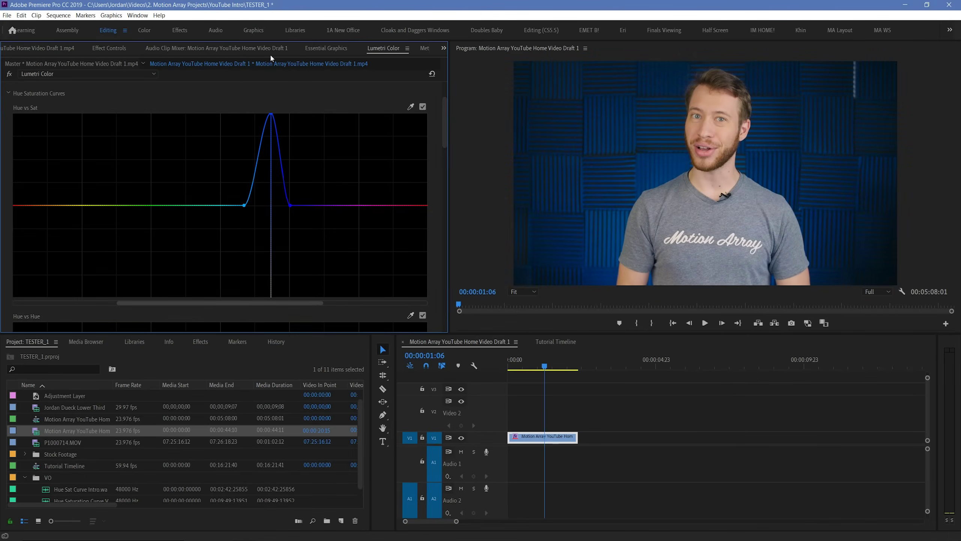
{"action": "left_click_drag", "start_coordinate": [271, 58], "coordinate": [270, 58]}
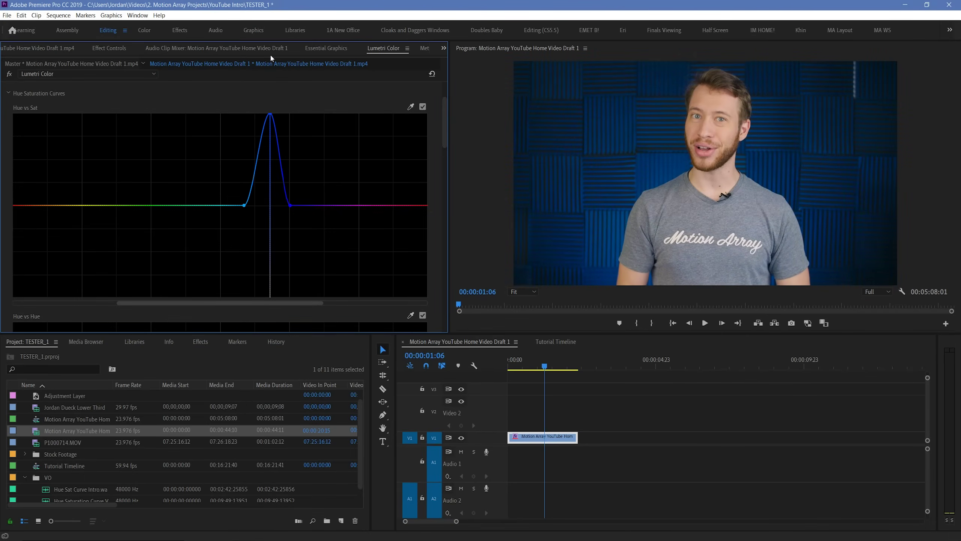
{"action": "left_click_drag", "start_coordinate": [271, 58], "coordinate": [268, 207]}
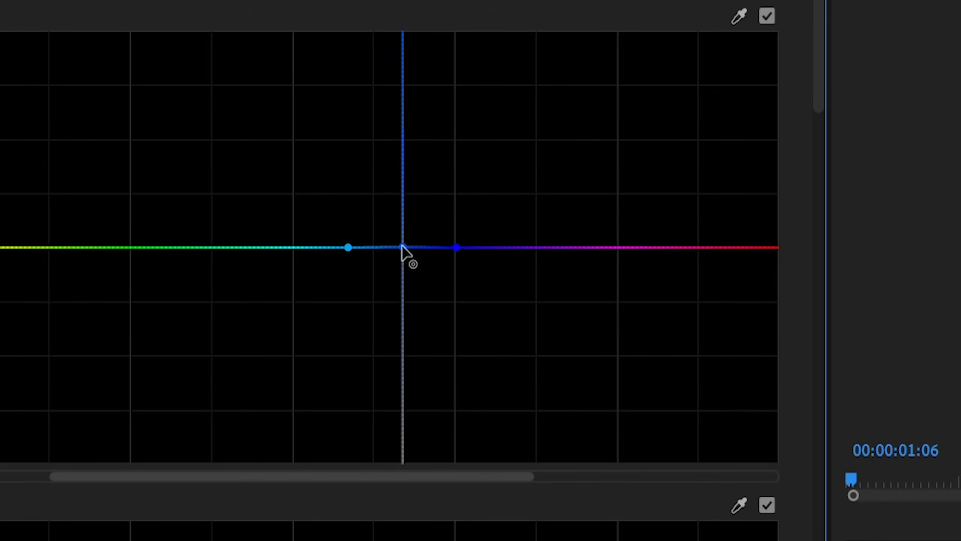
{"action": "left_click_drag", "start_coordinate": [402, 246], "coordinate": [405, 117]}
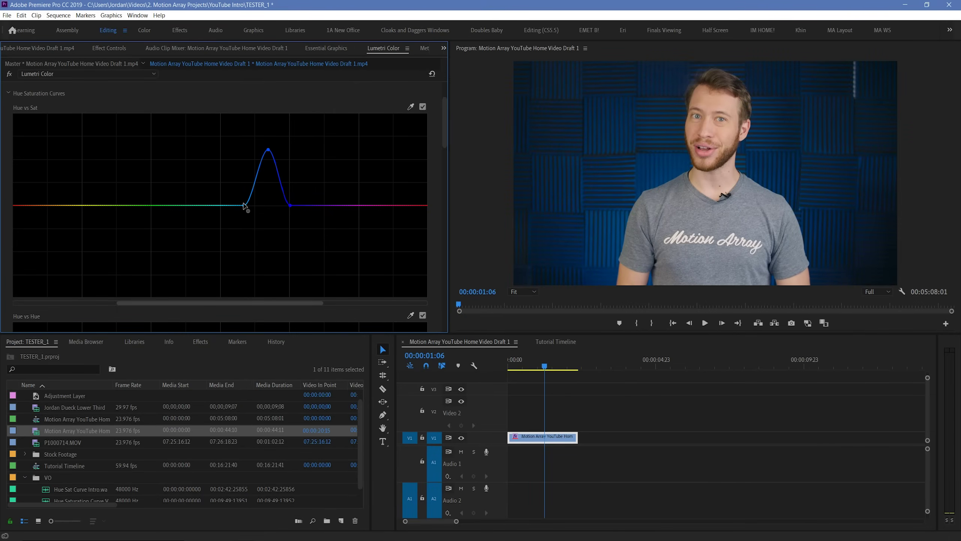
- Try narrow, widened and desaturating Hue vs Sat shapes around blue, then reset the curve flat
{"action": "left_click_drag", "start_coordinate": [244, 205], "coordinate": [270, 206]}
{"action": "left_click_drag", "start_coordinate": [267, 149], "coordinate": [267, 296]}
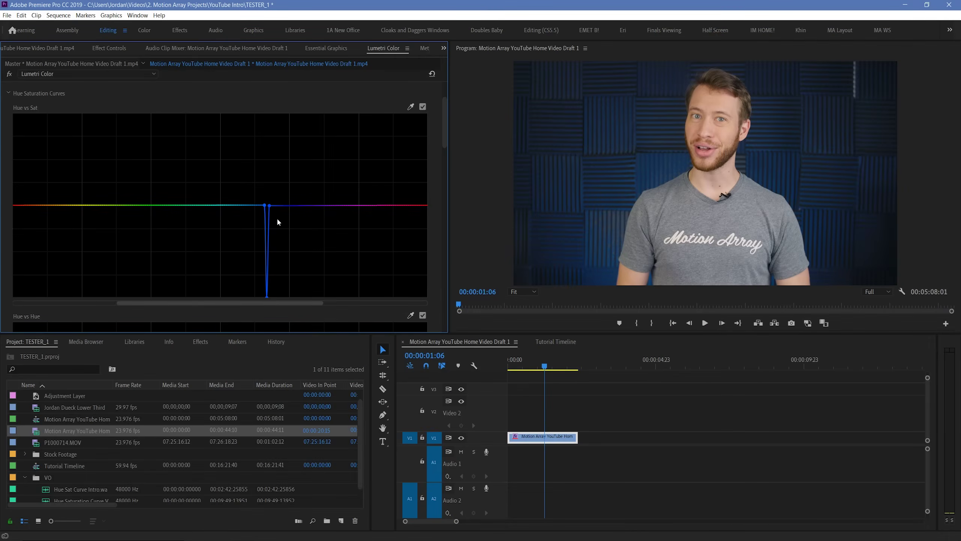
{"action": "key", "text": "ctrl+z"}
{"action": "left_click_drag", "start_coordinate": [264, 206], "coordinate": [346, 209]}
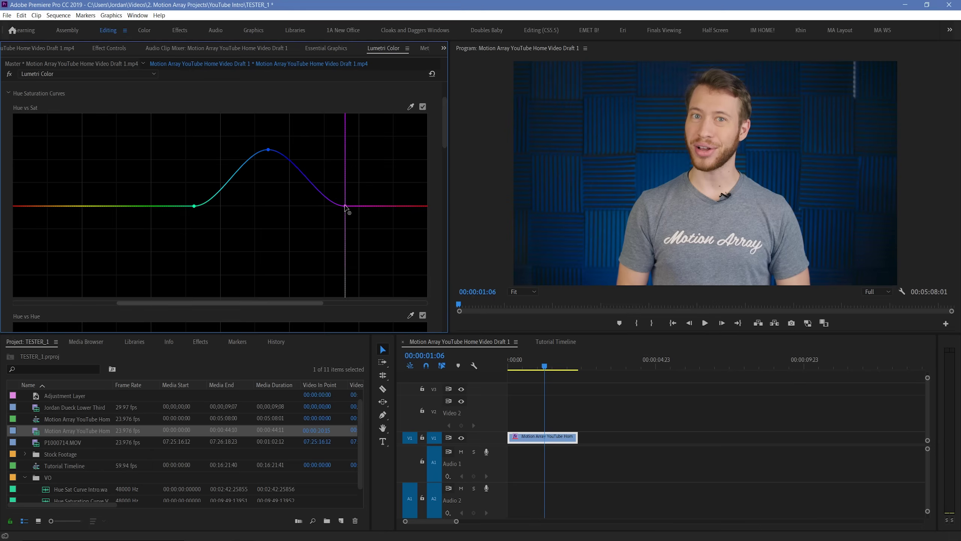
{"action": "left_click_drag", "start_coordinate": [270, 153], "coordinate": [269, 206]}
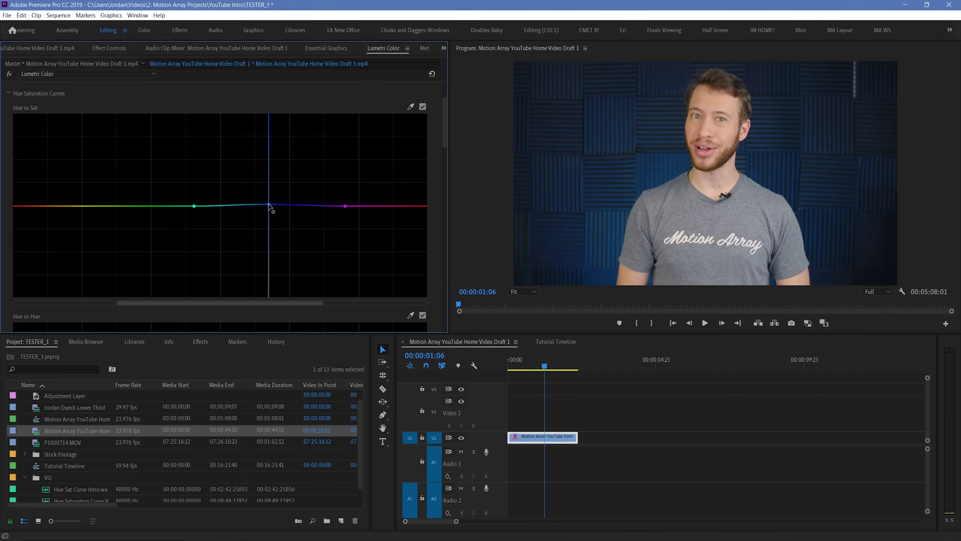
{"action": "double_click", "coordinate": [270, 207]}
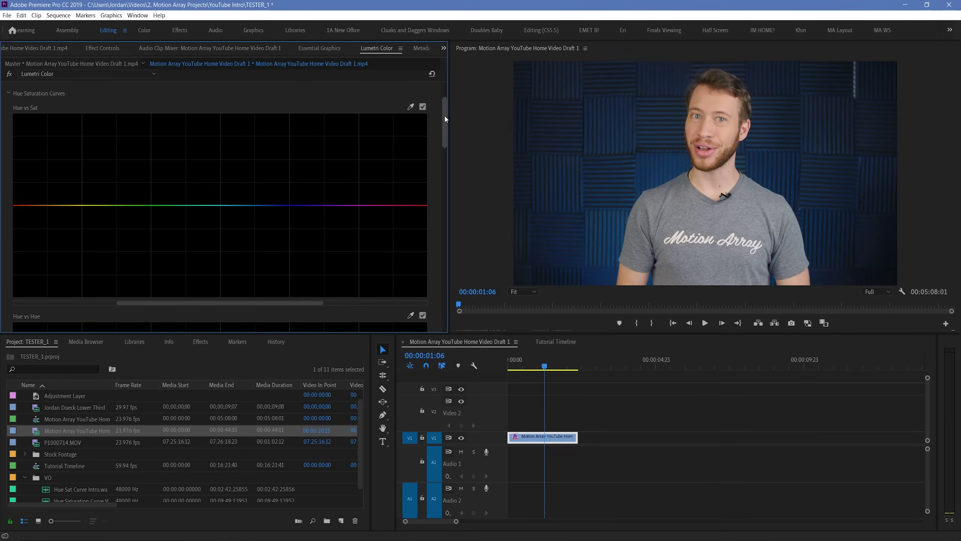
- Scroll to Hue vs Hue, test shifting the blue hue to another colour, then reset it flat
{"action": "left_click_drag", "start_coordinate": [445, 119], "coordinate": [445, 163]}
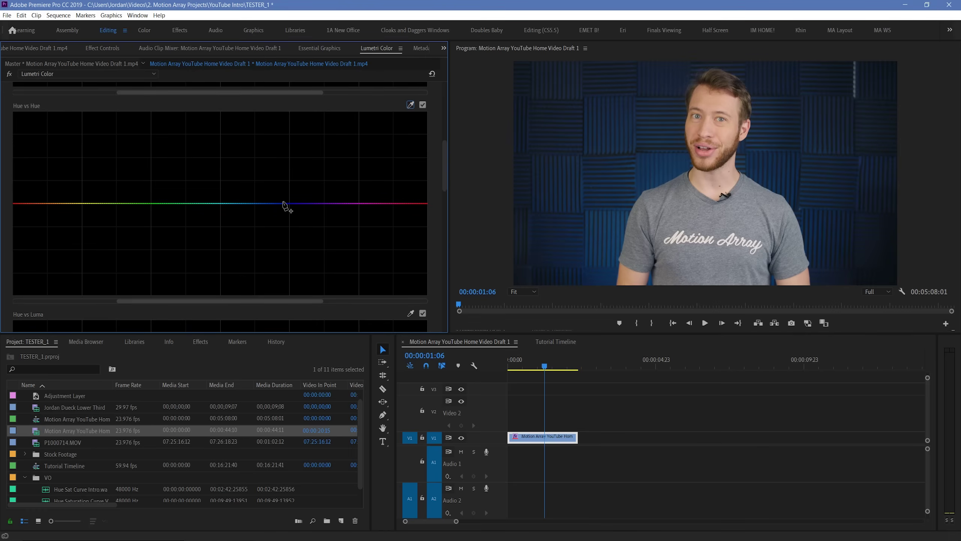
{"action": "left_click_drag", "start_coordinate": [284, 203], "coordinate": [306, 278]}
{"action": "double_click", "coordinate": [306, 279]}
- Sample the blue backdrop with the Hue vs Hue eyedropper, widen the range, and rotate it to green
{"action": "left_click", "coordinate": [410, 105]}
{"action": "left_click", "coordinate": [658, 180]}
{"action": "left_click_drag", "start_coordinate": [247, 204], "coordinate": [203, 204]}
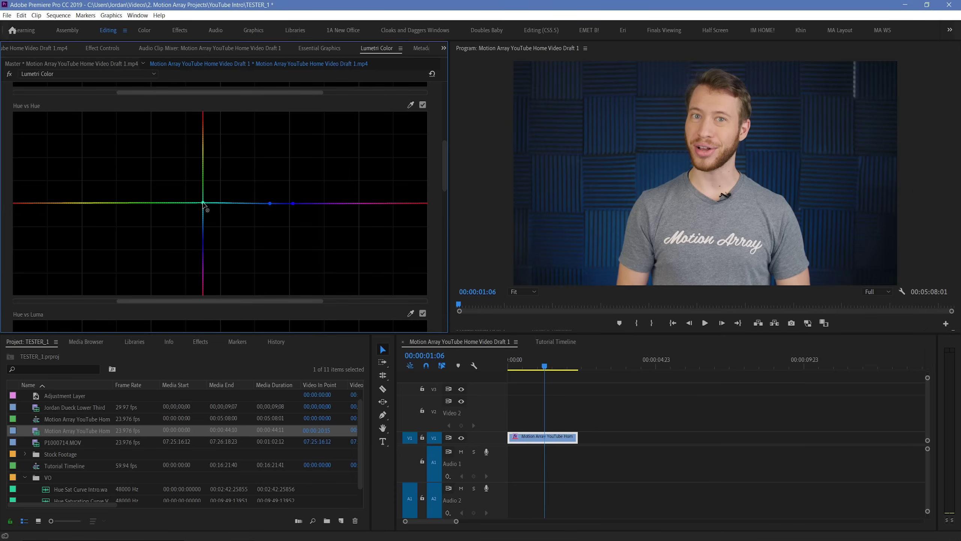
{"action": "left_click_drag", "start_coordinate": [294, 203], "coordinate": [352, 205]}
{"action": "left_click", "coordinate": [270, 204]}
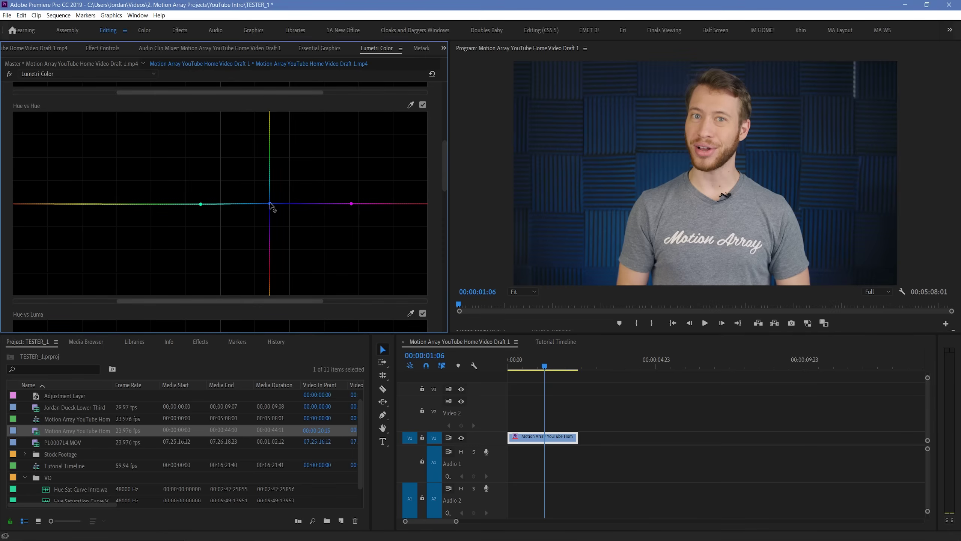
{"action": "left_click_drag", "start_coordinate": [270, 204], "coordinate": [271, 177]}
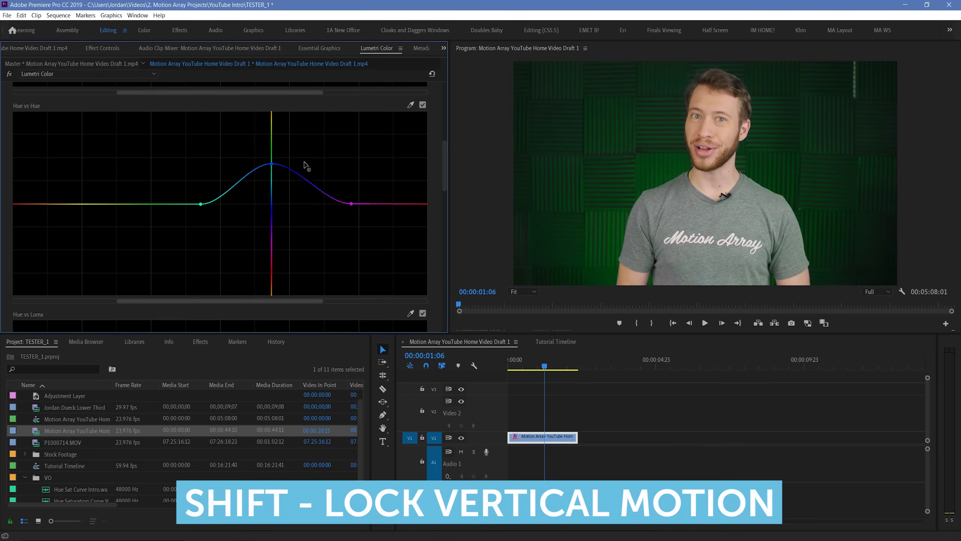
{"action": "left_click_drag", "start_coordinate": [299, 203], "coordinate": [282, 160]}
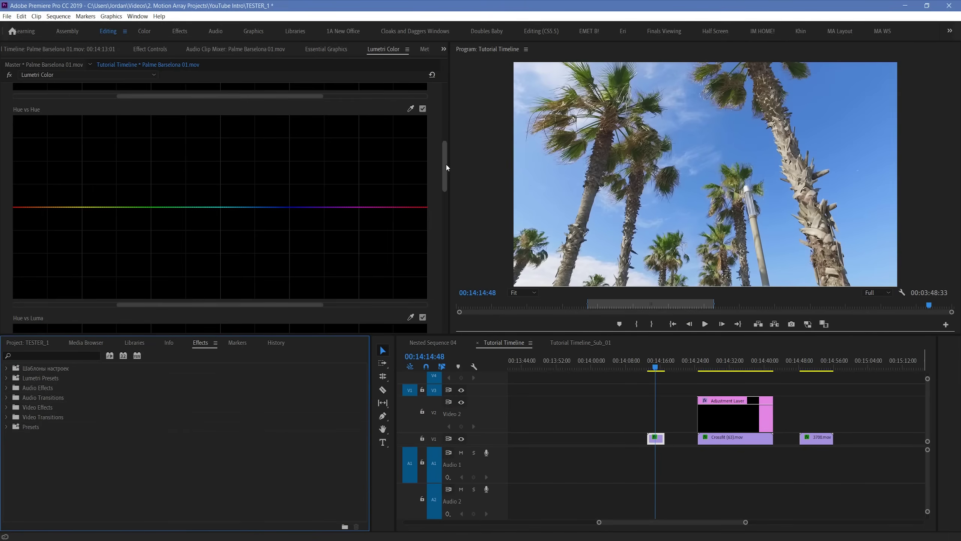
- Test darkening the palm clip's blue sky hues on Hue vs Luma, then reset the curve flat
{"action": "left_click_drag", "start_coordinate": [447, 165], "coordinate": [446, 210]}
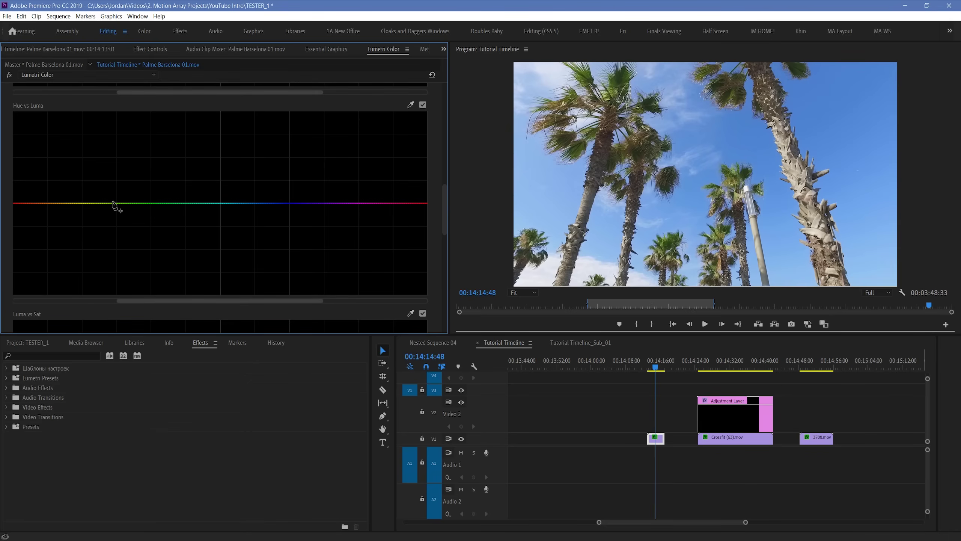
{"action": "left_click_drag", "start_coordinate": [114, 205], "coordinate": [296, 259]}
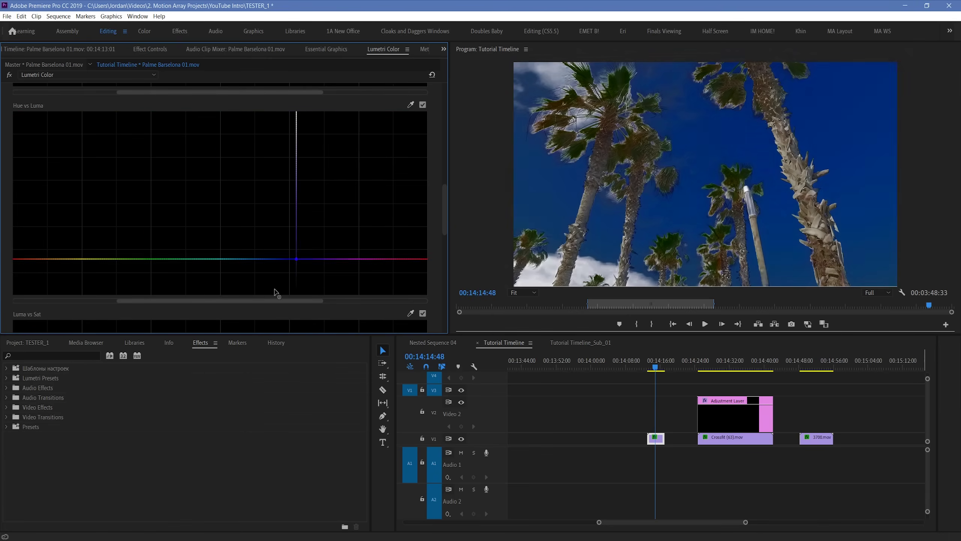
{"action": "left_click_drag", "start_coordinate": [275, 290], "coordinate": [187, 356]}
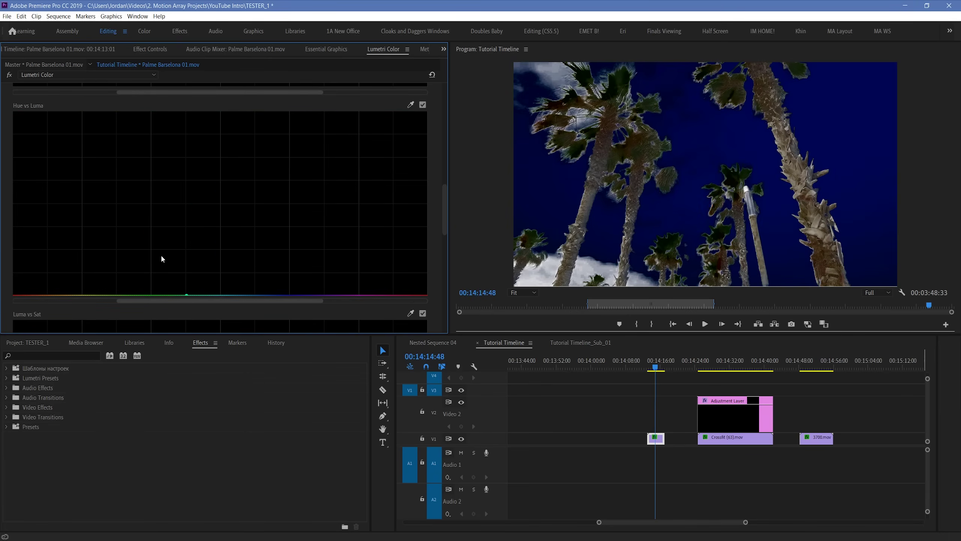
{"action": "double_click", "coordinate": [163, 205]}
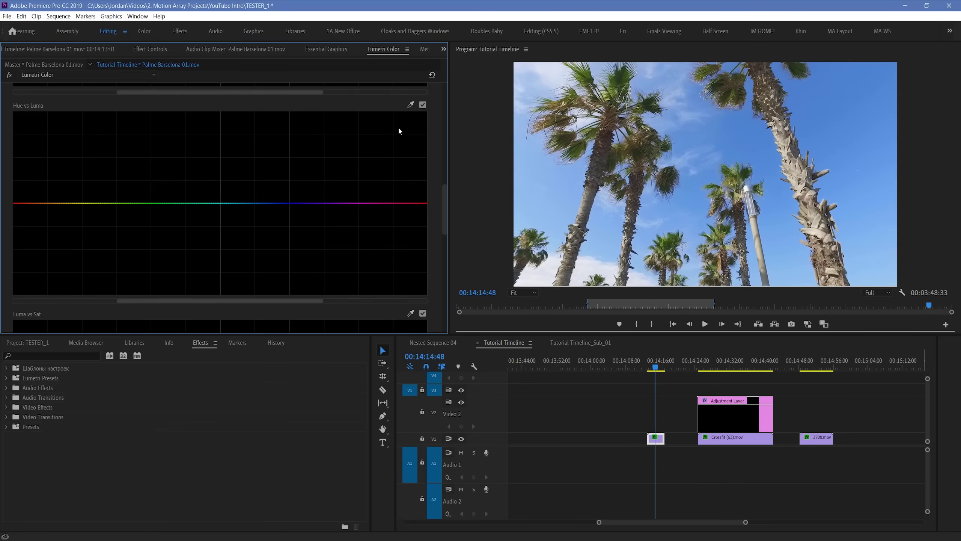
- Sample the blue sky, widen the Hue vs Luma range toward cyan and purple, and raise the middle point
{"action": "left_click", "coordinate": [411, 105]}
{"action": "left_click", "coordinate": [739, 129]}
{"action": "left_click_drag", "start_coordinate": [248, 203], "coordinate": [226, 204]}
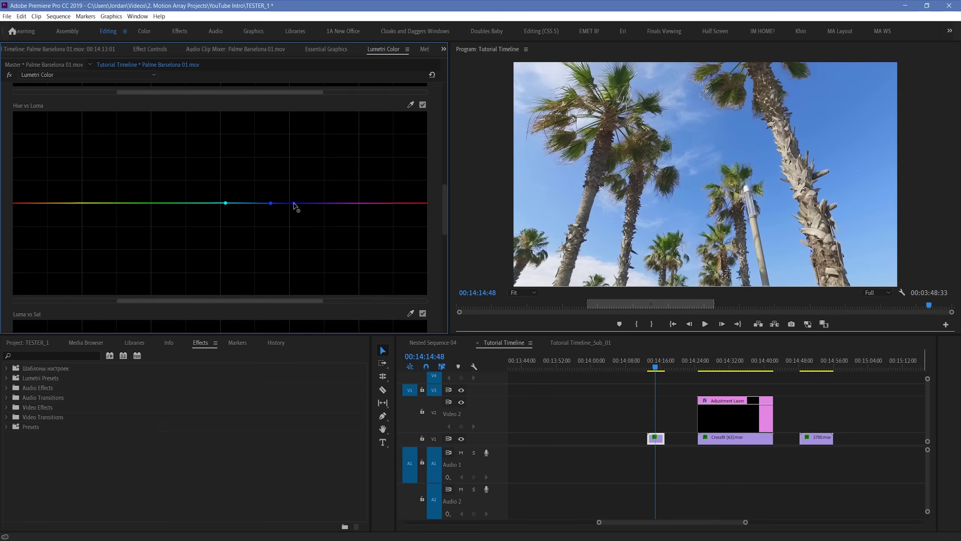
{"action": "left_click_drag", "start_coordinate": [294, 203], "coordinate": [269, 190]}
{"action": "left_click", "coordinate": [270, 203]}
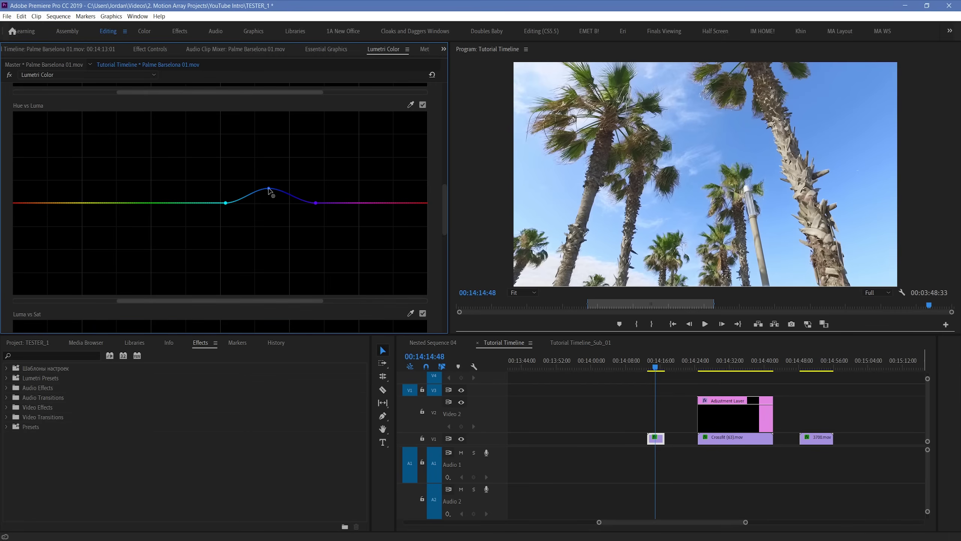
{"action": "left_click_drag", "start_coordinate": [444, 204], "coordinate": [446, 249]}
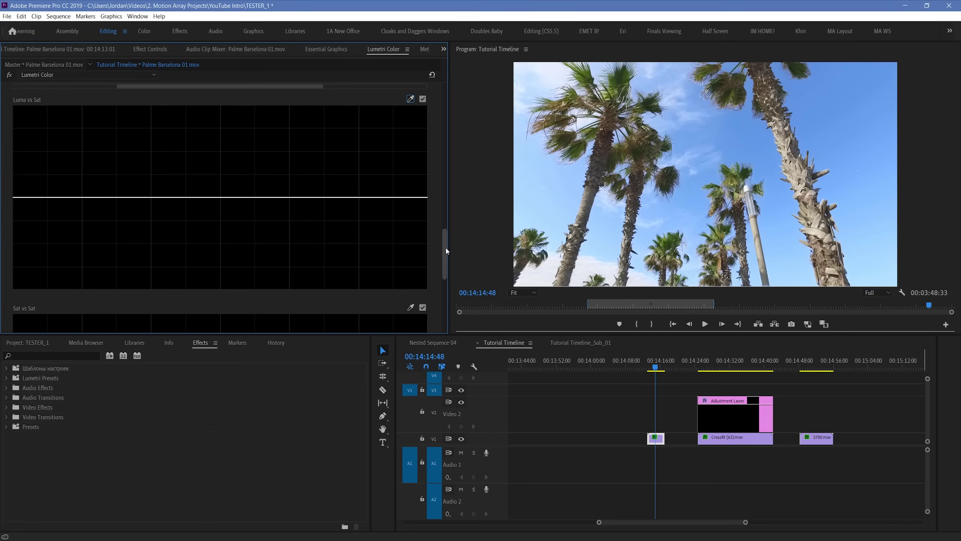
- Target the Adjustment Layer at the dumbbell curl frame, test draining Luma vs Sat, then reset it neutral
{"action": "left_click", "coordinate": [724, 365]}
{"action": "left_click", "coordinate": [733, 410]}
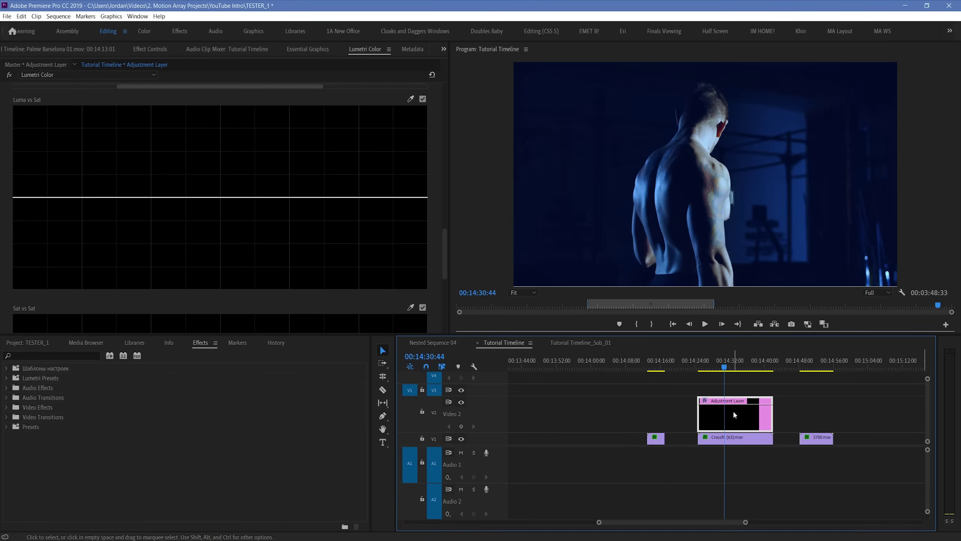
{"action": "left_click", "coordinate": [730, 366]}
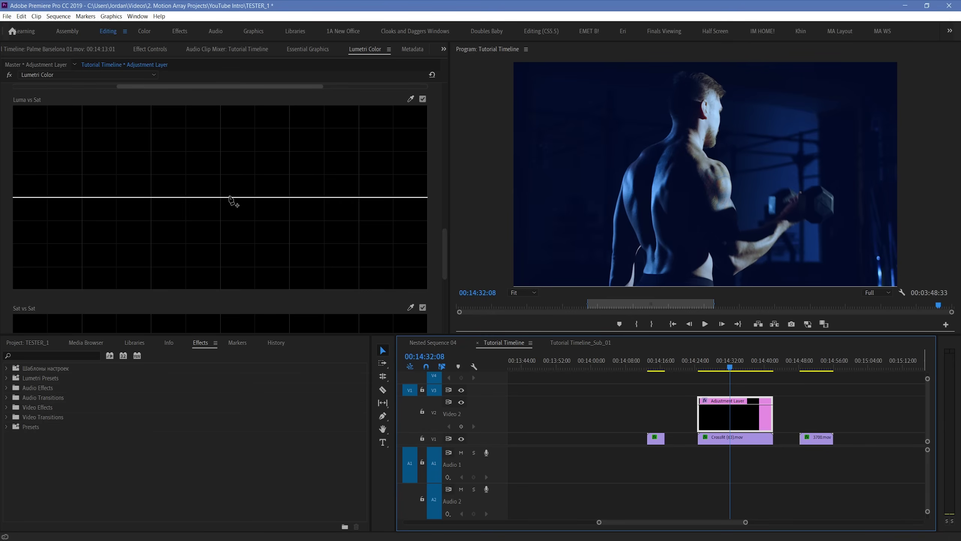
{"action": "left_click_drag", "start_coordinate": [232, 199], "coordinate": [257, 371]}
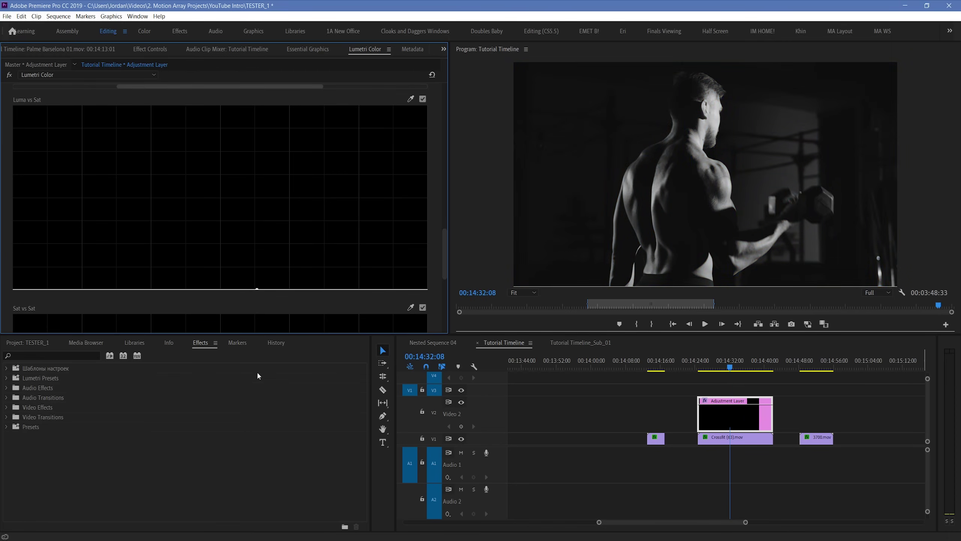
{"action": "double_click", "coordinate": [232, 186]}
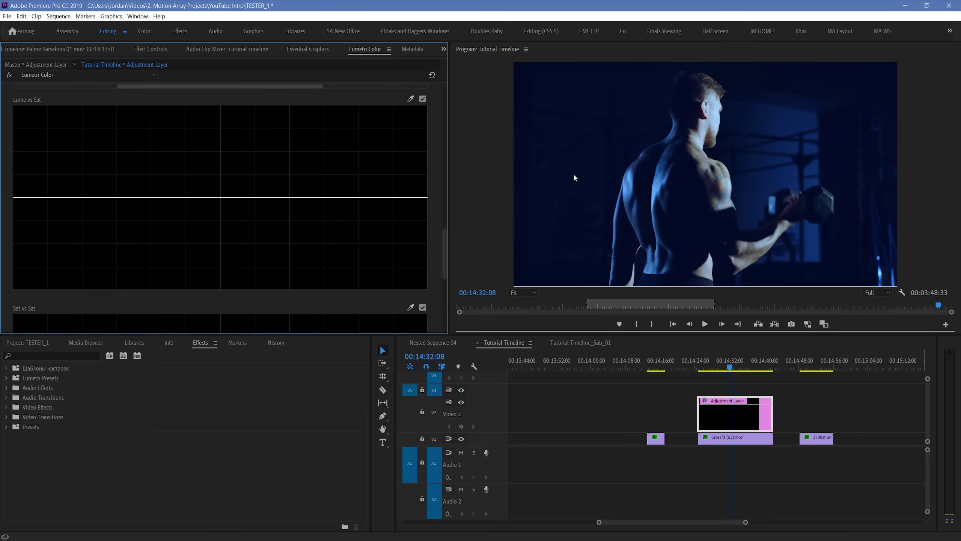
- Shape Luma vs Sat so shadow saturation drops to zero, returning to neutral by the lower midtones
{"action": "left_click", "coordinate": [128, 197]}
{"action": "left_click_drag", "start_coordinate": [29, 197], "coordinate": [13, 288]}
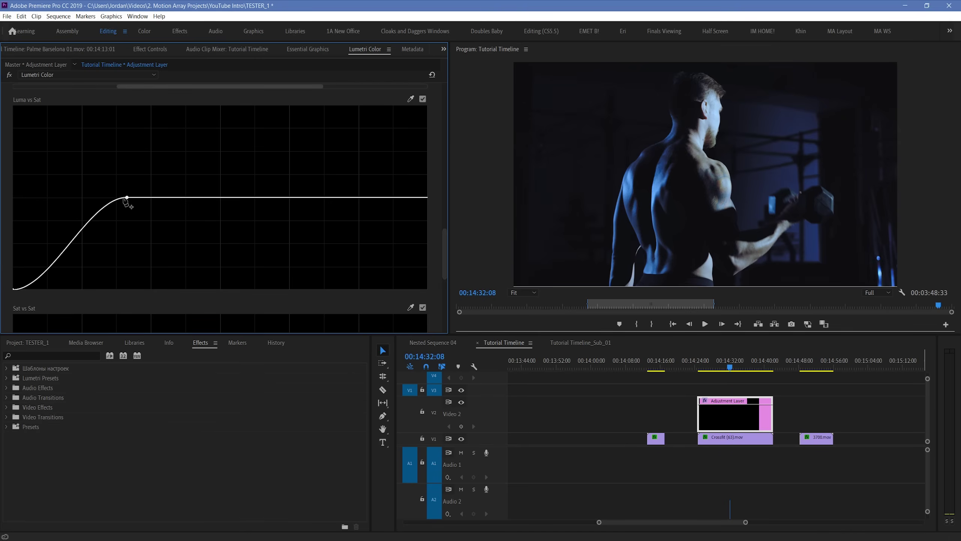
{"action": "left_click_drag", "start_coordinate": [128, 197], "coordinate": [67, 199]}
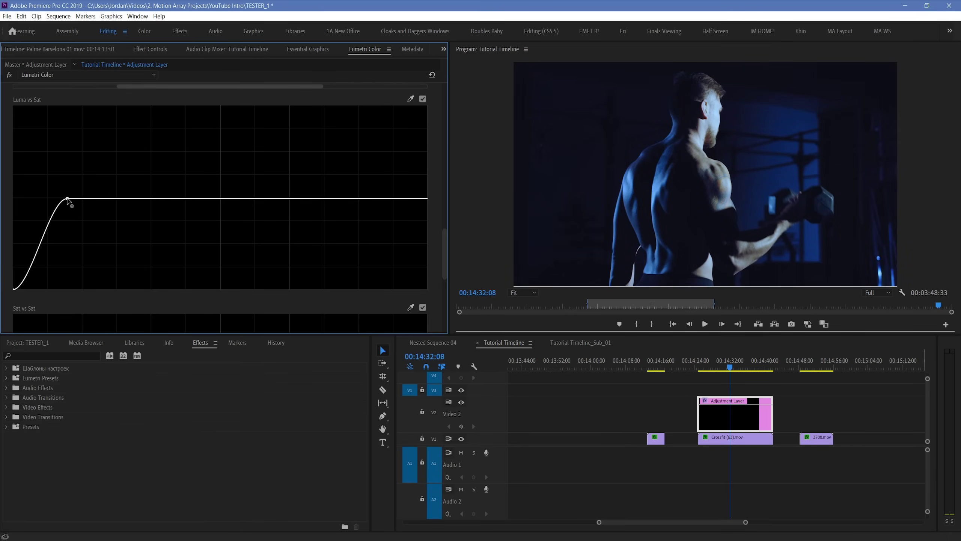
- Toggle the Luma vs Sat adjustment off and on several times to compare before and after
{"action": "left_click", "coordinate": [423, 100]}
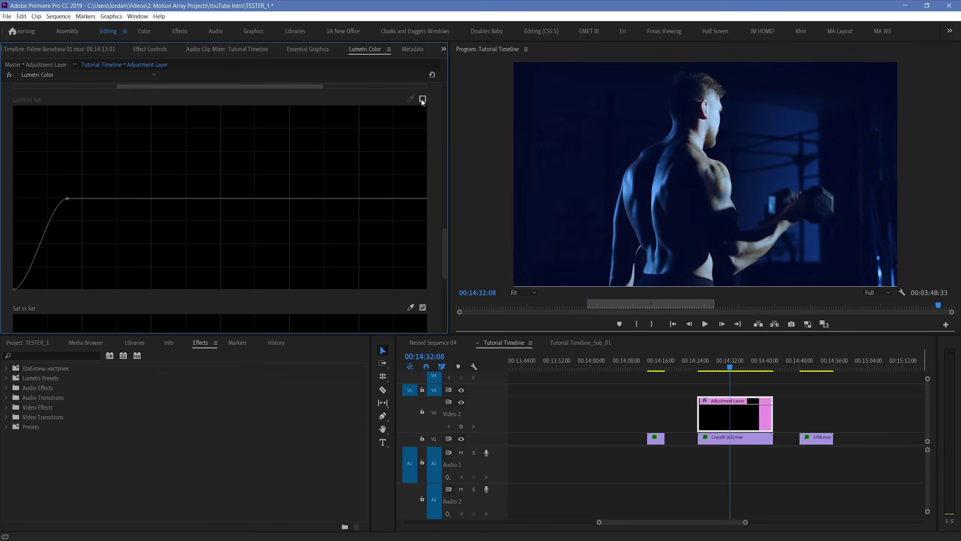
{"action": "left_click", "coordinate": [422, 100]}
{"action": "left_click", "coordinate": [422, 100]}
{"action": "left_click", "coordinate": [422, 100]}
{"action": "left_click", "coordinate": [423, 100]}
{"action": "left_click", "coordinate": [422, 100]}
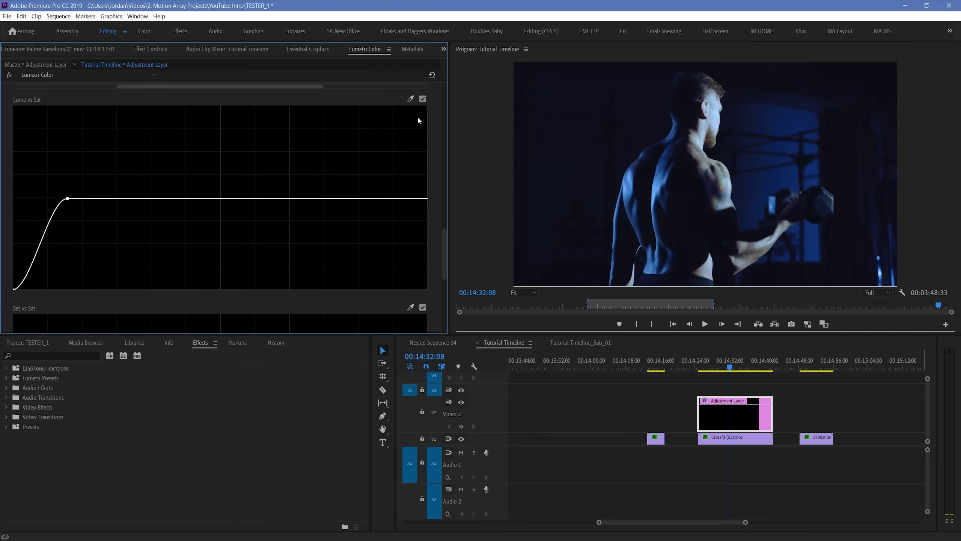
- Bring up Sat vs Sat, select the 3700.mov portrait clip with D, and test a saturation boost
{"action": "left_click_drag", "start_coordinate": [448, 245], "coordinate": [439, 296]}
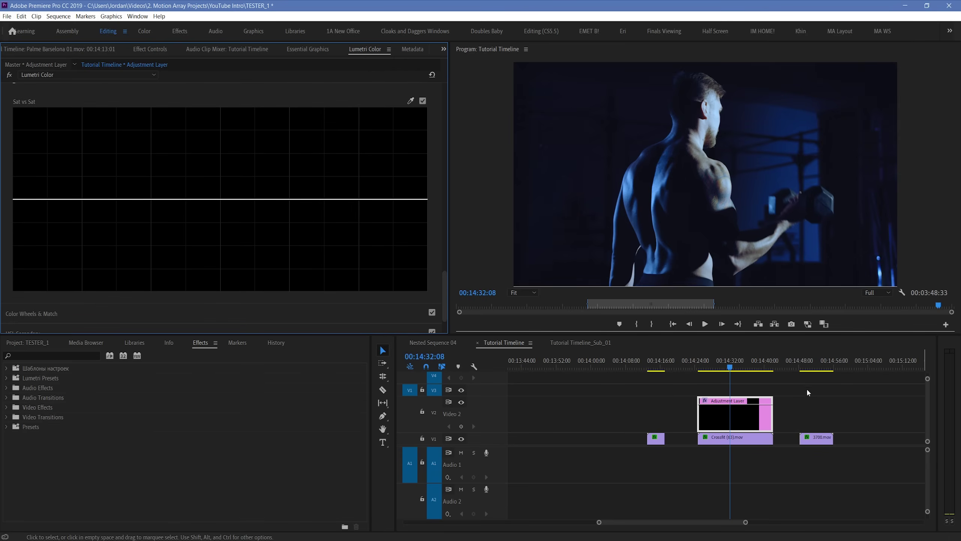
{"action": "left_click", "coordinate": [819, 369]}
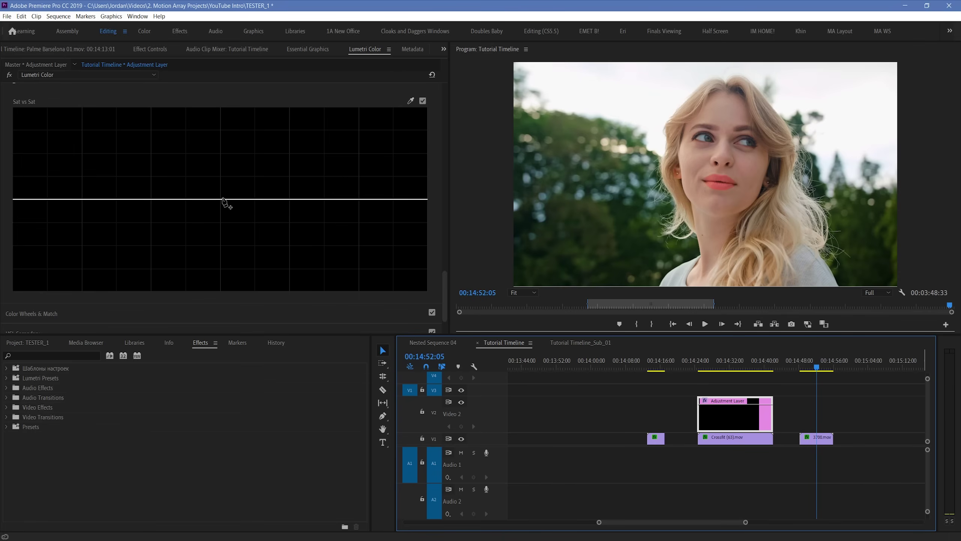
{"action": "key", "text": "d"}
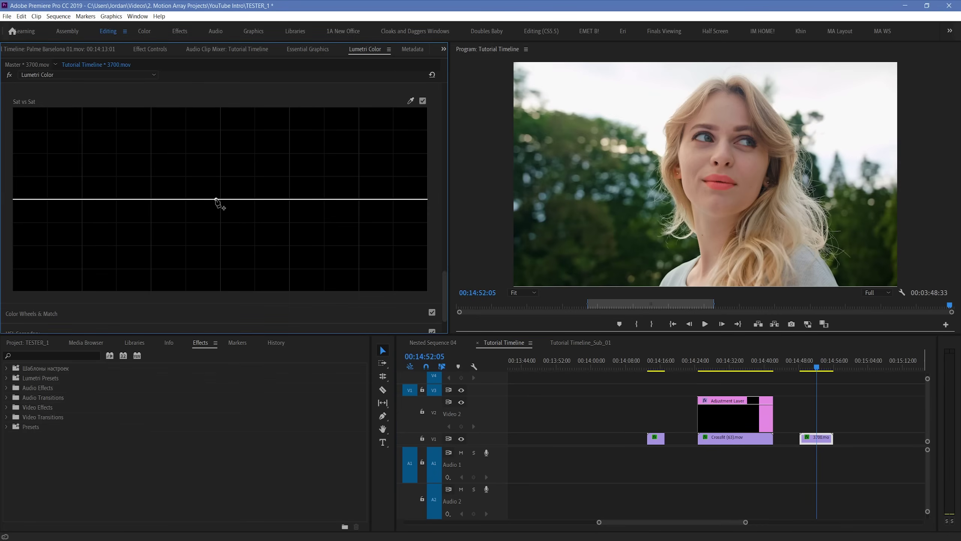
{"action": "mouse_move", "coordinate": [217, 201]}
{"action": "left_mouse_down"}
{"action": "mouse_move", "coordinate": [219, 103]}
{"action": "mouse_move", "coordinate": [230, 214]}
{"action": "left_mouse_up"}
- Reset Sat vs Sat, pull low saturations to grey, and push high ones to full, extended leftward
{"action": "left_click_drag", "start_coordinate": [234, 307], "coordinate": [232, 320]}
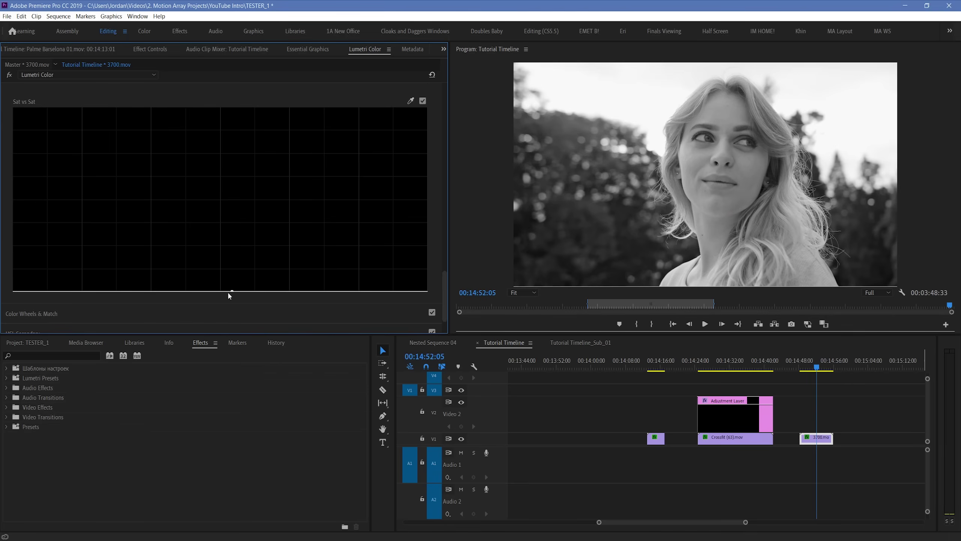
{"action": "double_click", "coordinate": [208, 201]}
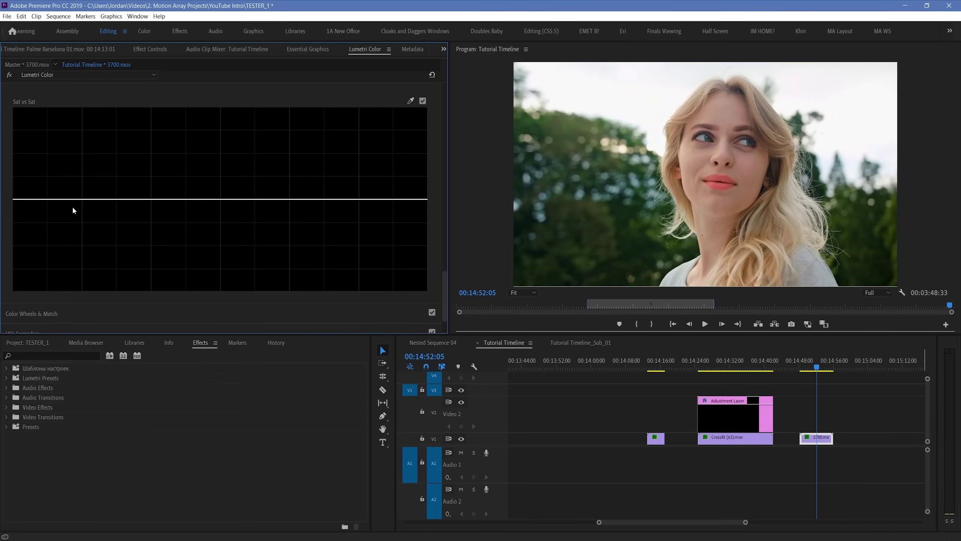
{"action": "left_click", "coordinate": [34, 199]}
{"action": "left_click", "coordinate": [415, 199]}
{"action": "left_click_drag", "start_coordinate": [33, 199], "coordinate": [20, 227]}
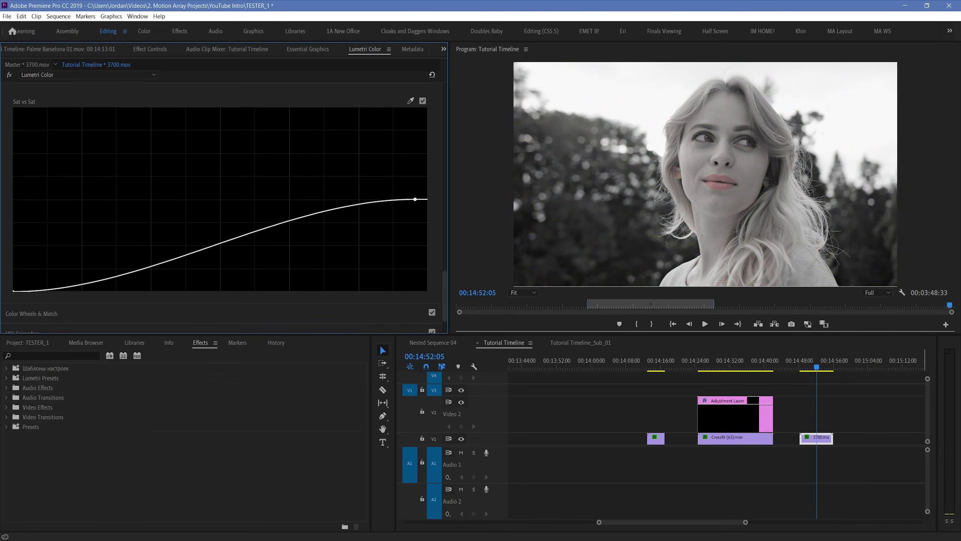
{"action": "left_click_drag", "start_coordinate": [415, 199], "coordinate": [429, 100]}
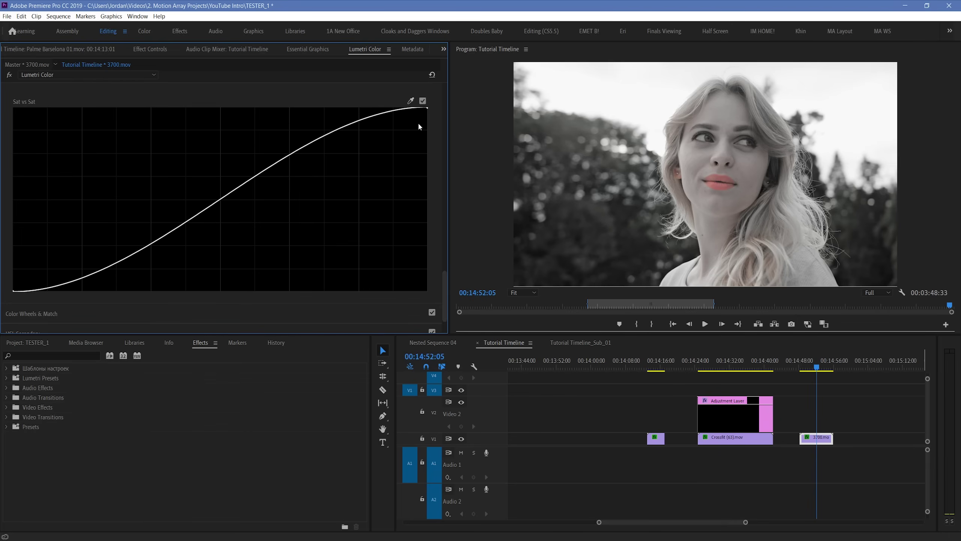
{"action": "left_click_drag", "start_coordinate": [428, 108], "coordinate": [308, 110]}
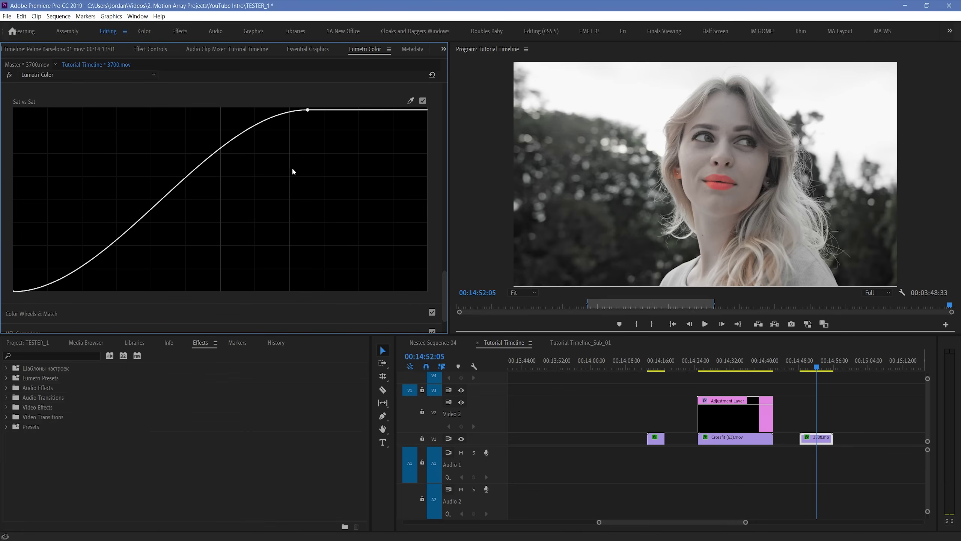
- Try a strong all-colour saturation boost on Sat vs Sat, then reset the curve flat
{"action": "double_click", "coordinate": [218, 201]}
{"action": "left_click_drag", "start_coordinate": [218, 202], "coordinate": [242, 81]}
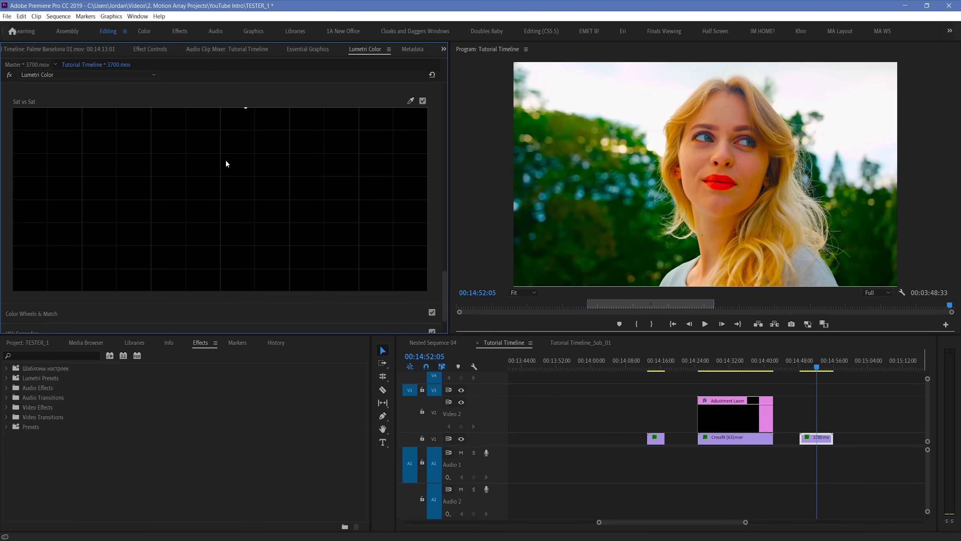
{"action": "double_click", "coordinate": [217, 185]}
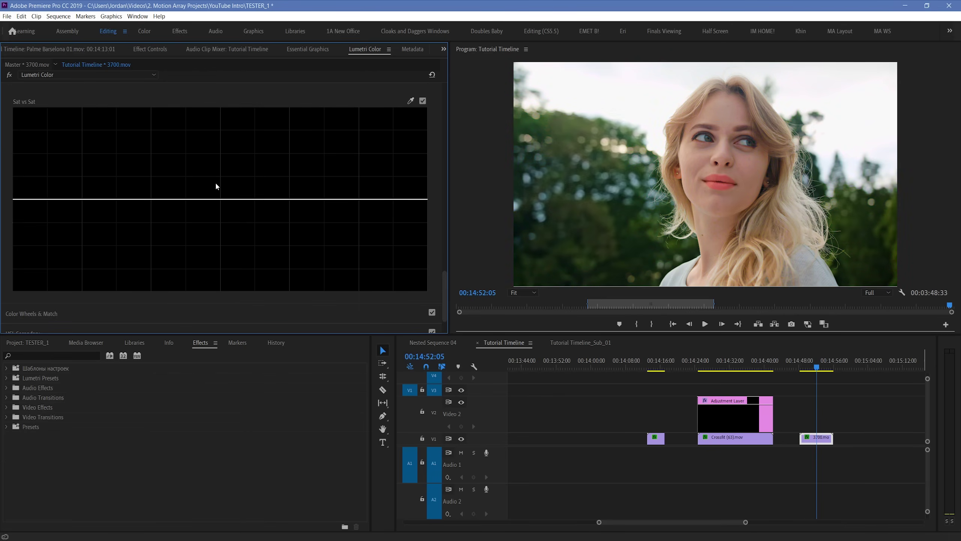
- Add midway and low-end points, then lift the dullest colours' saturation slightly
{"action": "left_click", "coordinate": [263, 199]}
{"action": "left_click", "coordinate": [47, 199]}
{"action": "left_click_drag", "start_coordinate": [47, 199], "coordinate": [52, 153]}
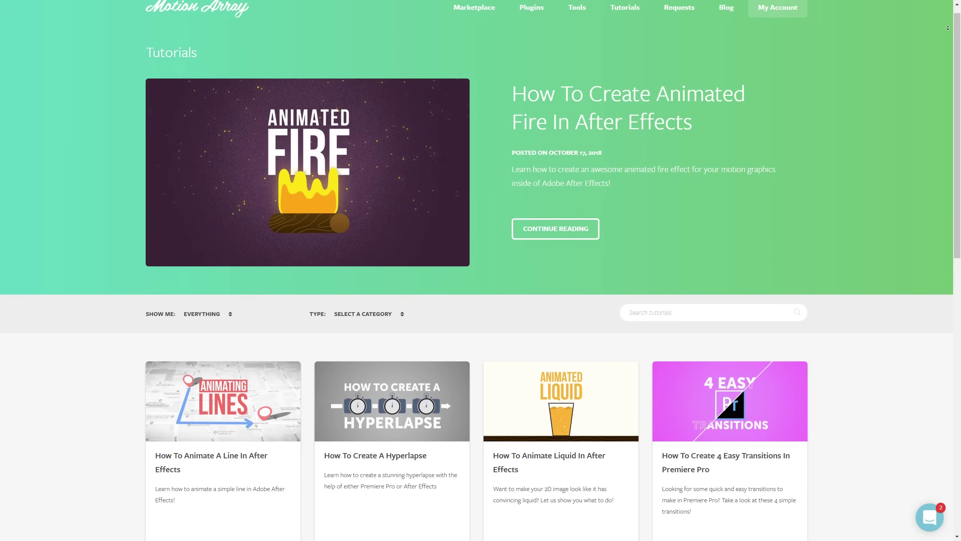
- Scroll the Motion Array Tutorials page down to guides like How To Create A Hyperlapse
{"action": "scroll", "coordinate": [480, 271], "scroll_direction": "down", "scroll_amount": 2}
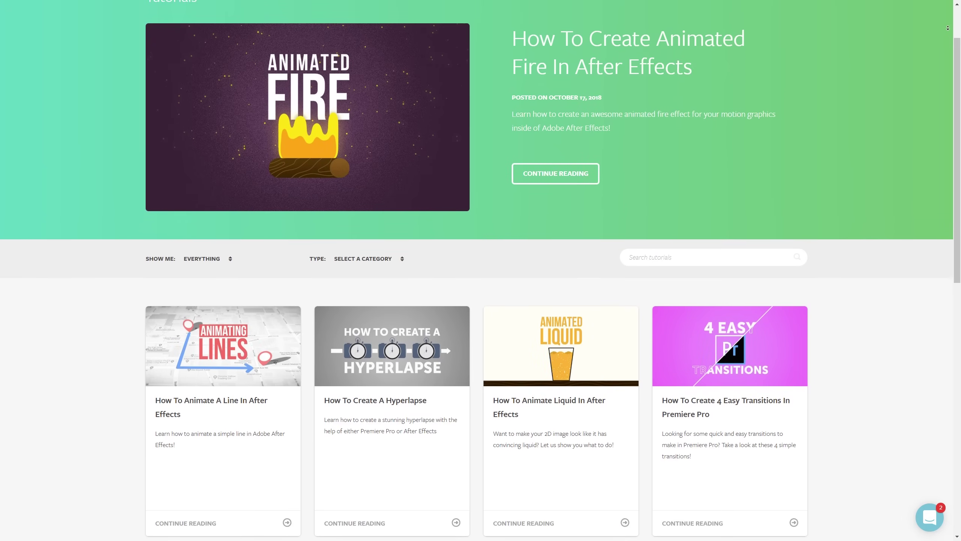
{"action": "scroll", "coordinate": [480, 270], "scroll_direction": "down", "scroll_amount": 2}
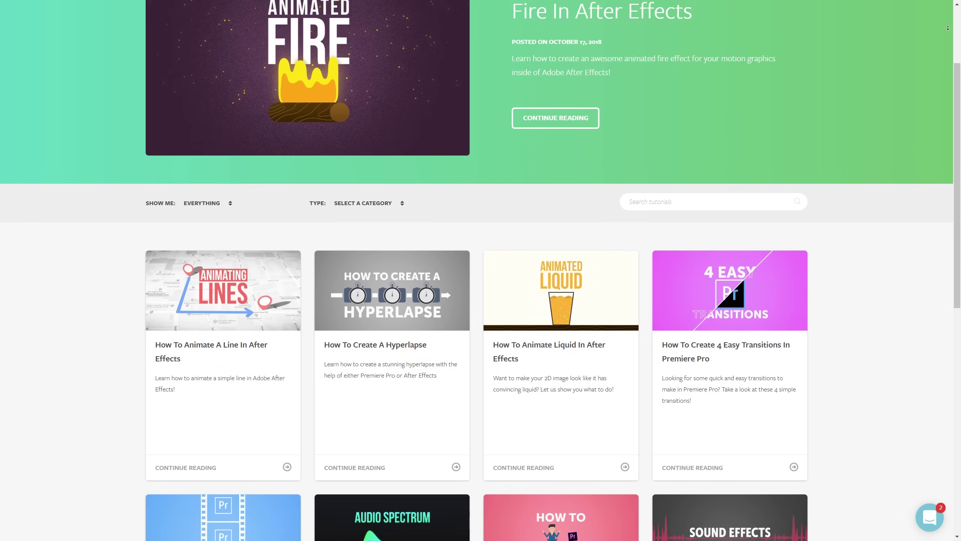
{"action": "scroll", "coordinate": [480, 270], "scroll_direction": "down", "scroll_amount": 2}
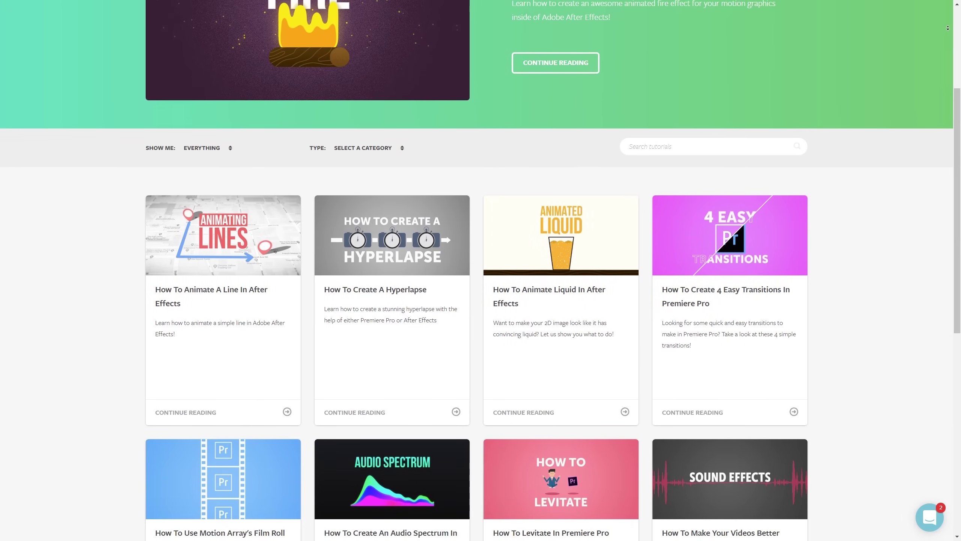